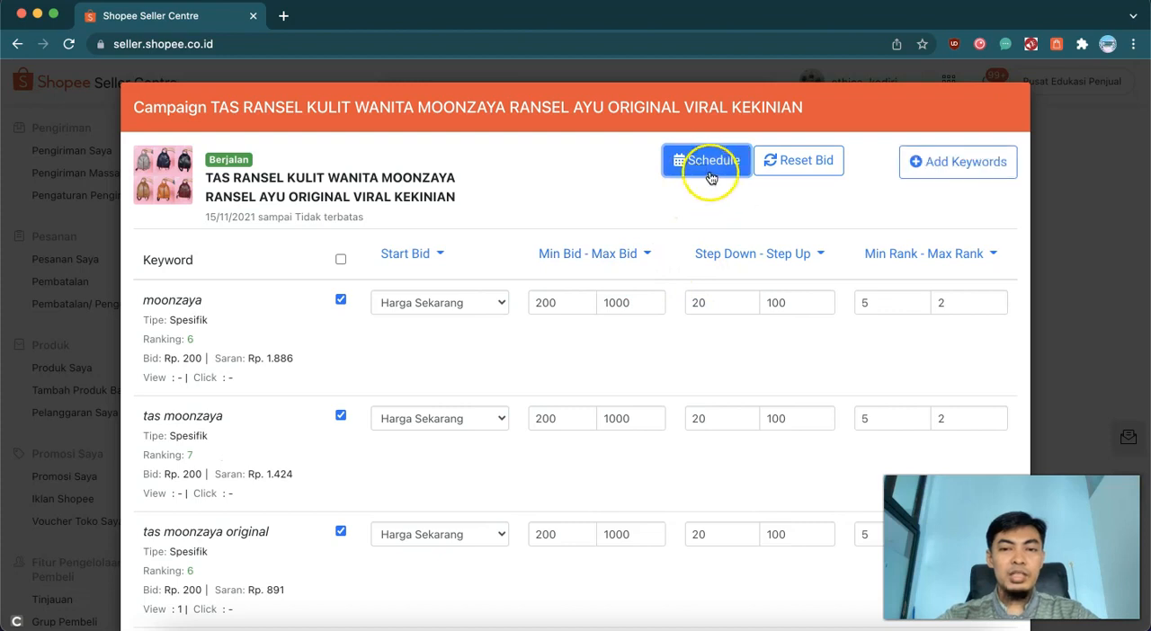
- Open the campaign's schedule settings and enable the first slot, running from 05:00 to 07:00
click(710, 171)
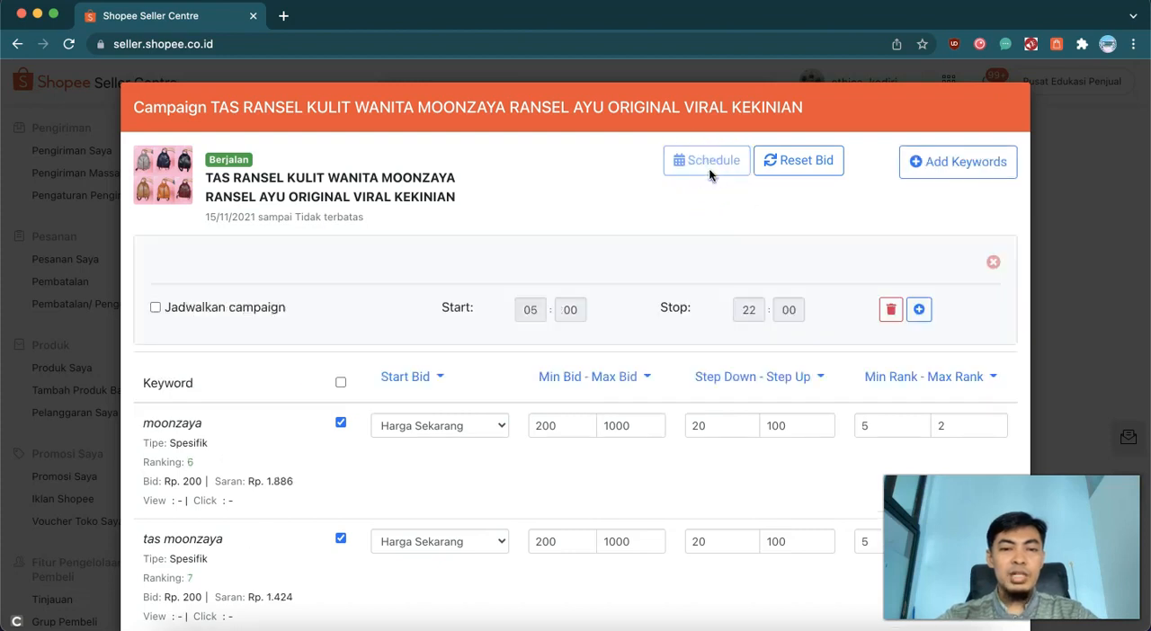
click(231, 310)
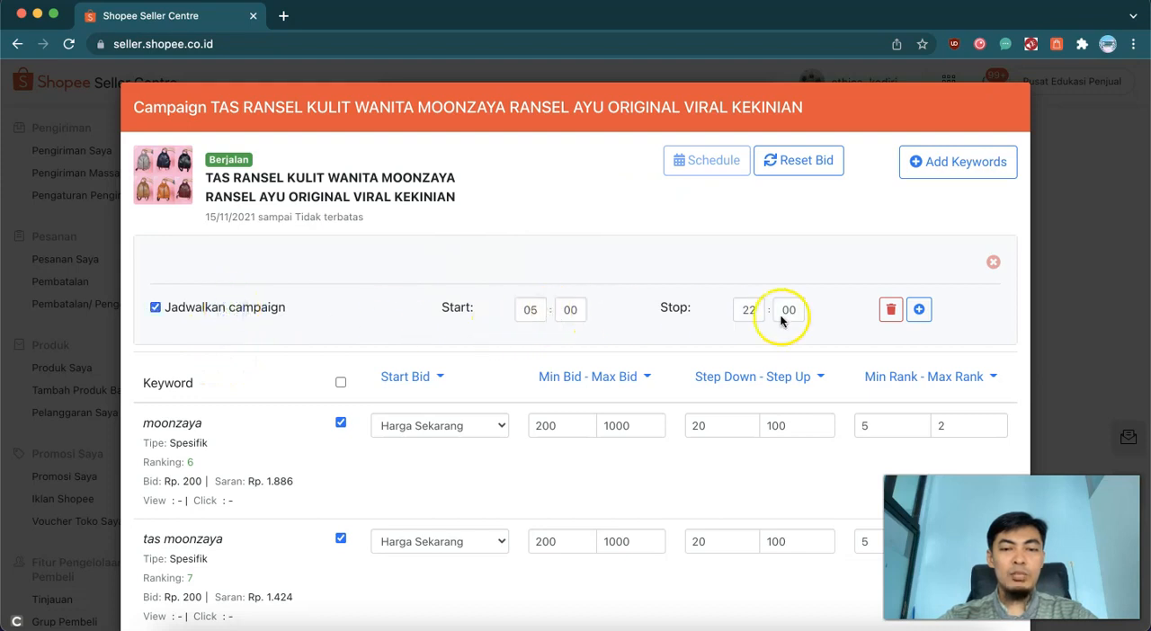
click(750, 310)
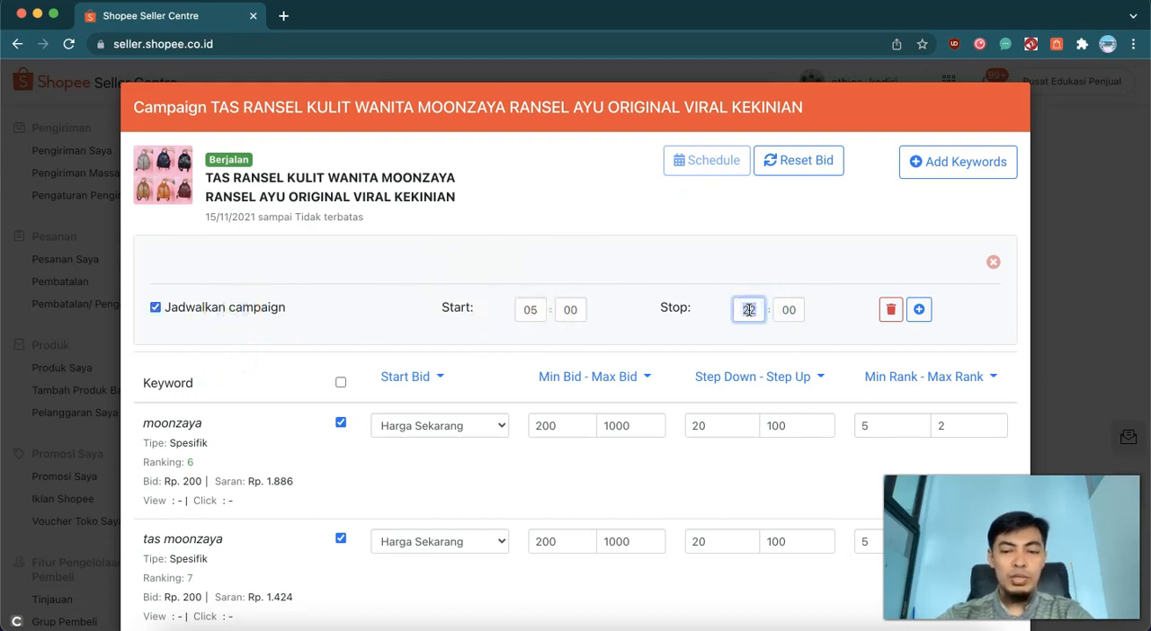
text(07)
- Add a second campaign schedule slot and enable it from 10:00 to 14:00
click(918, 311)
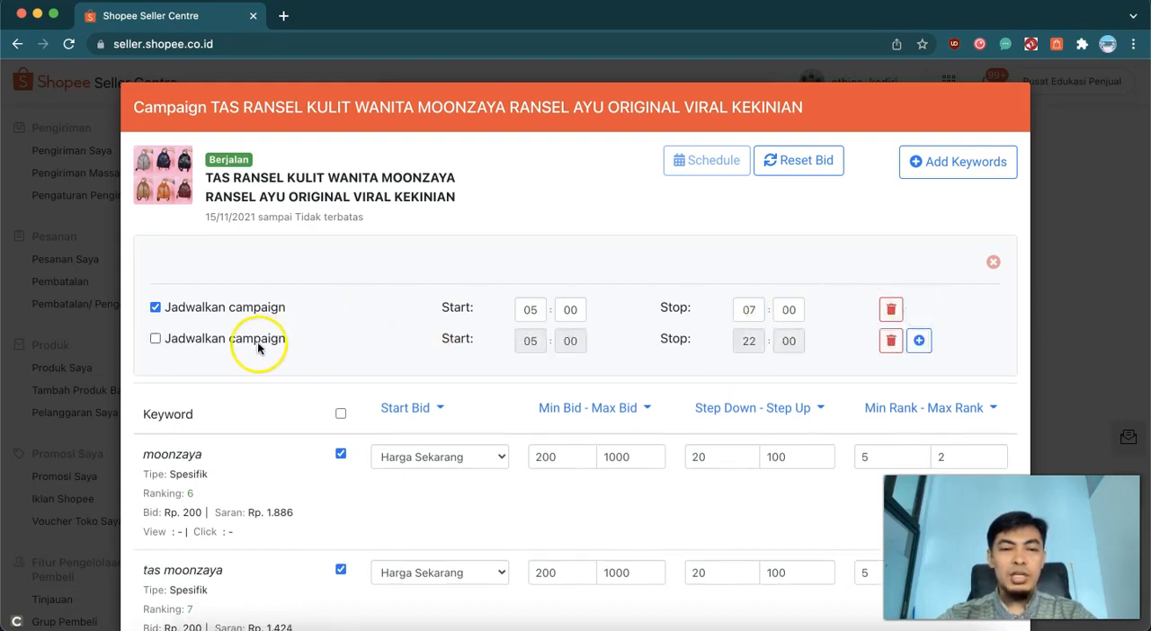
click(256, 341)
click(531, 342)
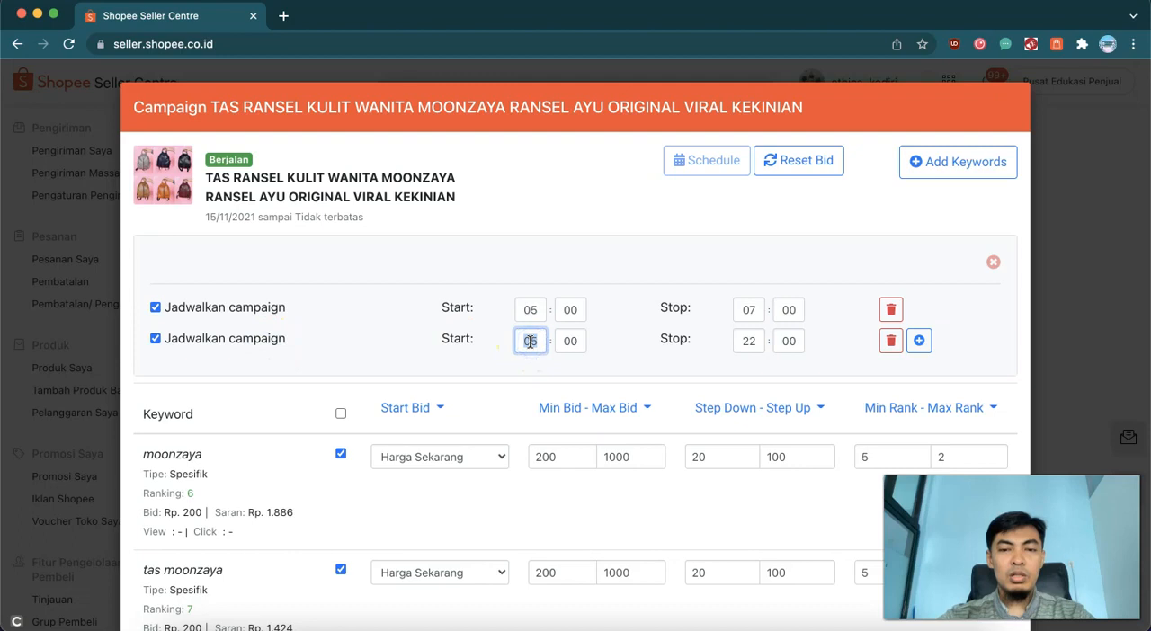
text(11)
click(745, 342)
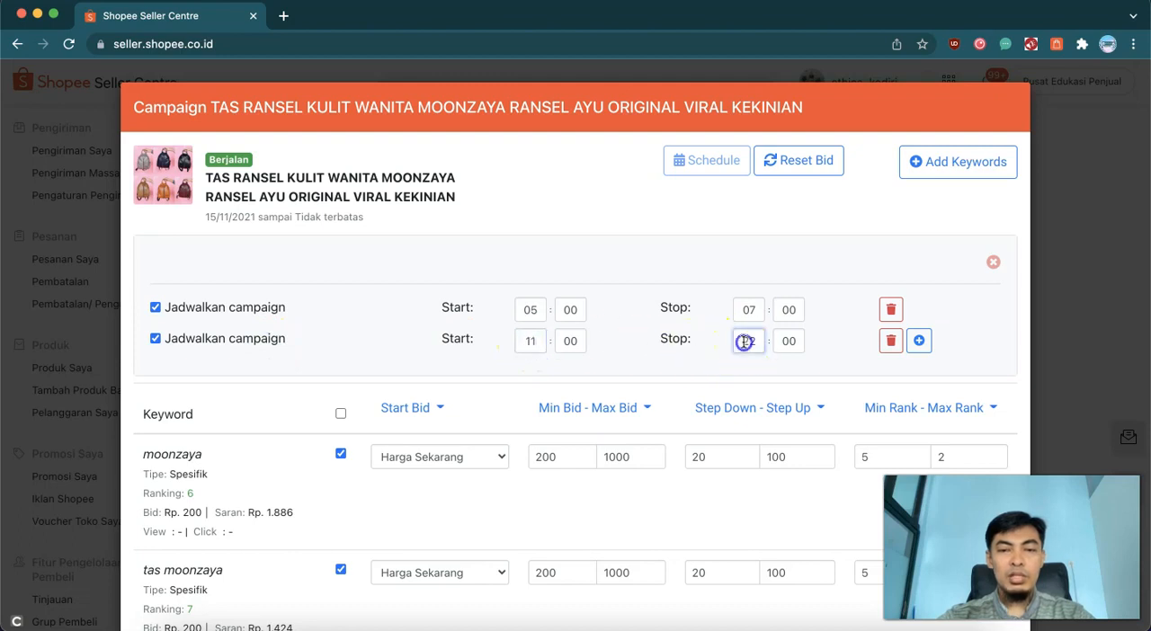
text(14)
click(538, 347)
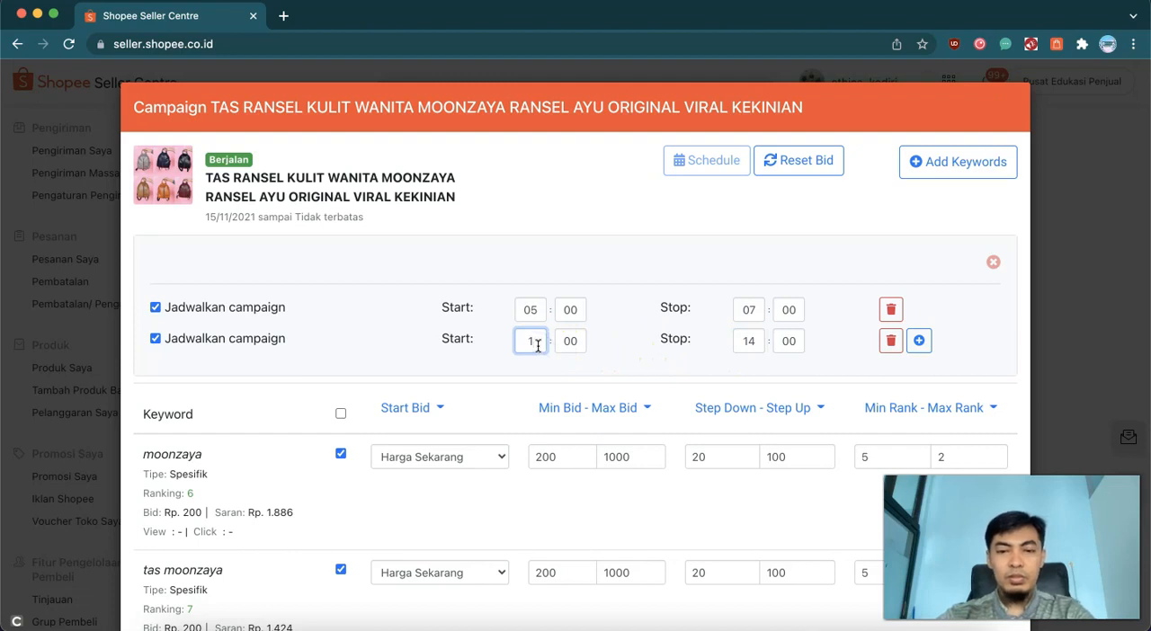
text(0)
- Add a third campaign schedule slot and enable it from 16:00 to 22:00
click(938, 363)
click(919, 347)
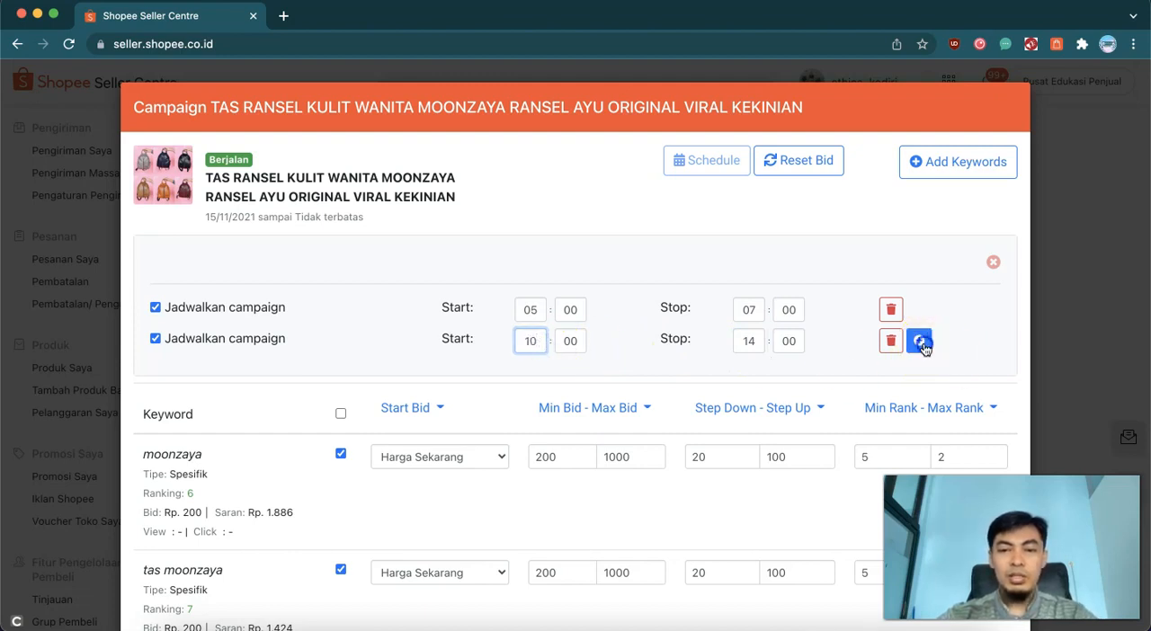
click(261, 370)
double_click(530, 374)
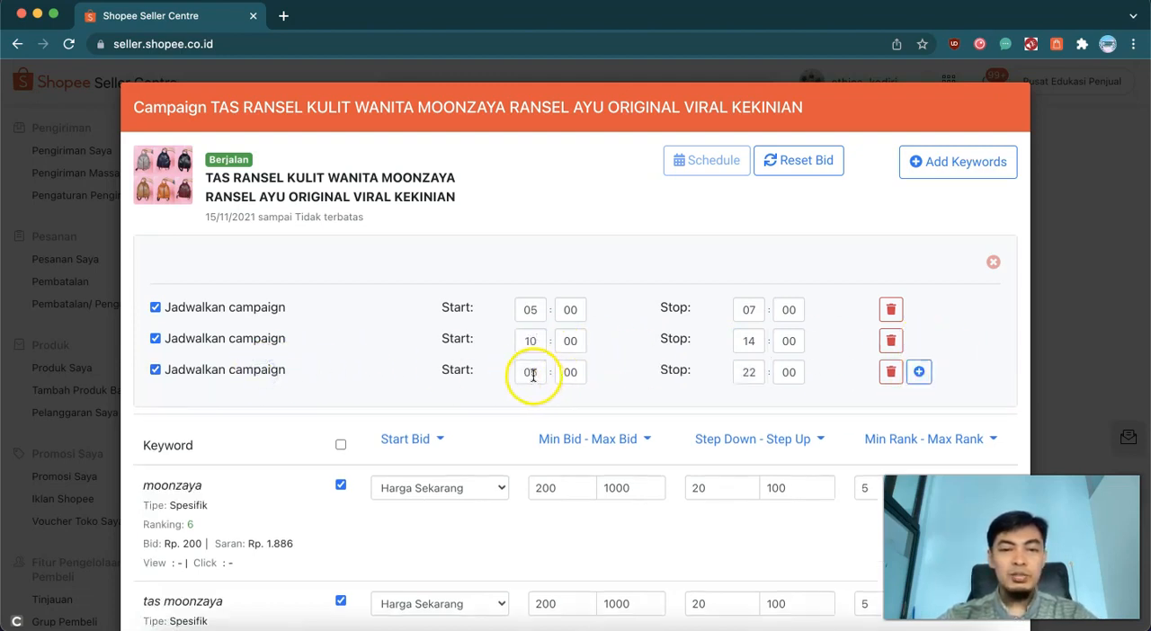
text(16)
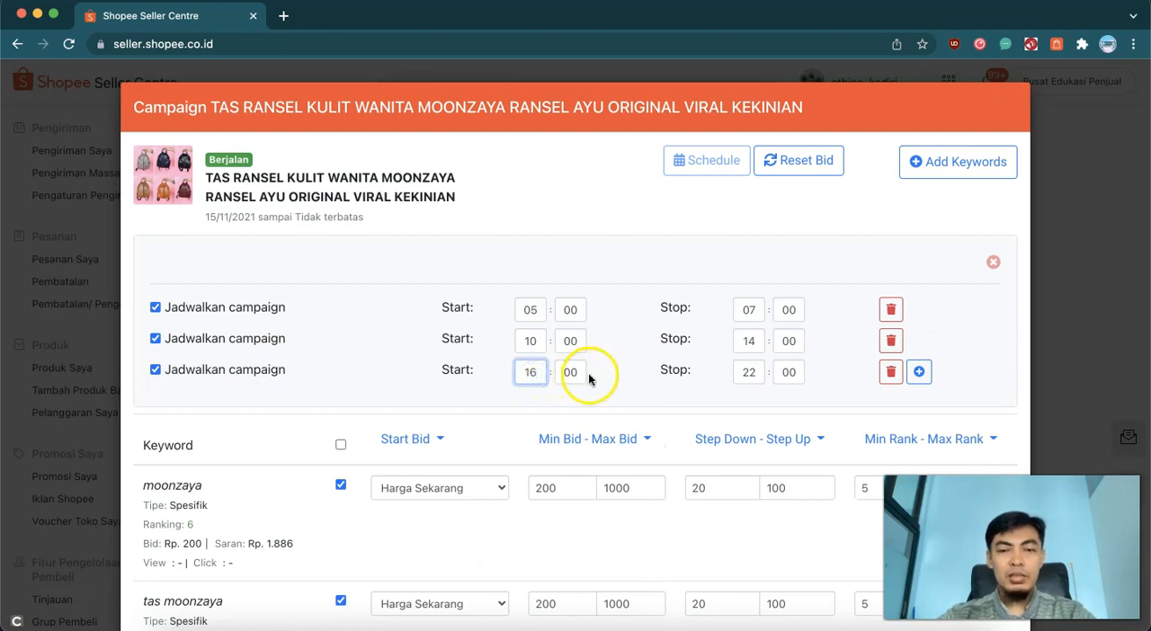
click(815, 387)
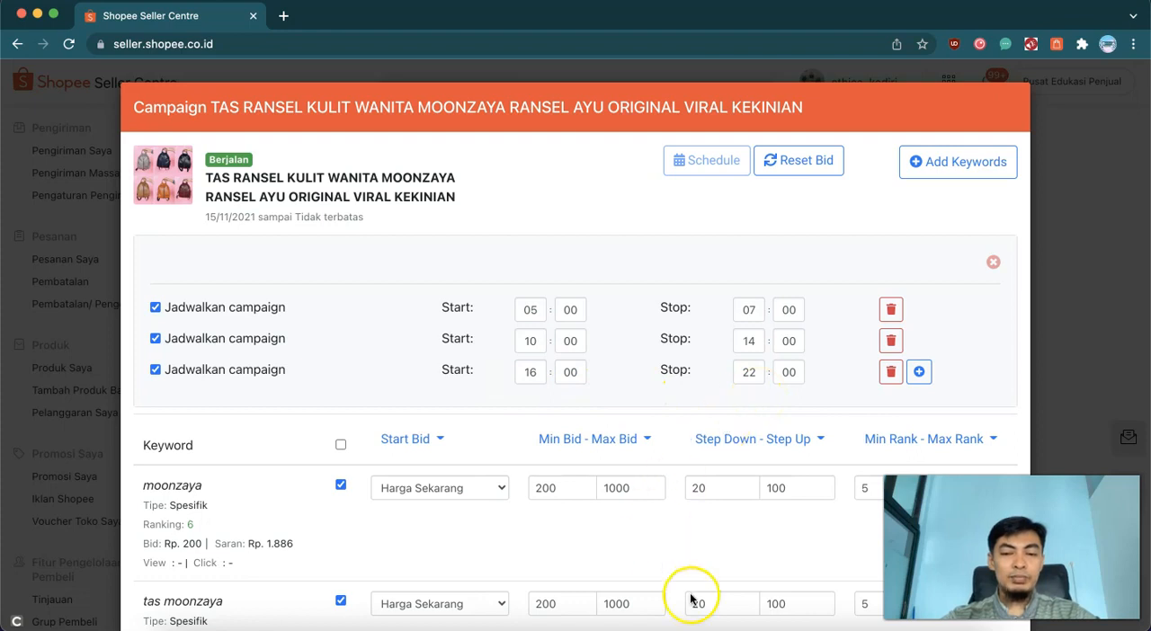
- Switch to Keynote to read the Strategi Schedule slide, and return to the campaign in the browser
click(902, 629)
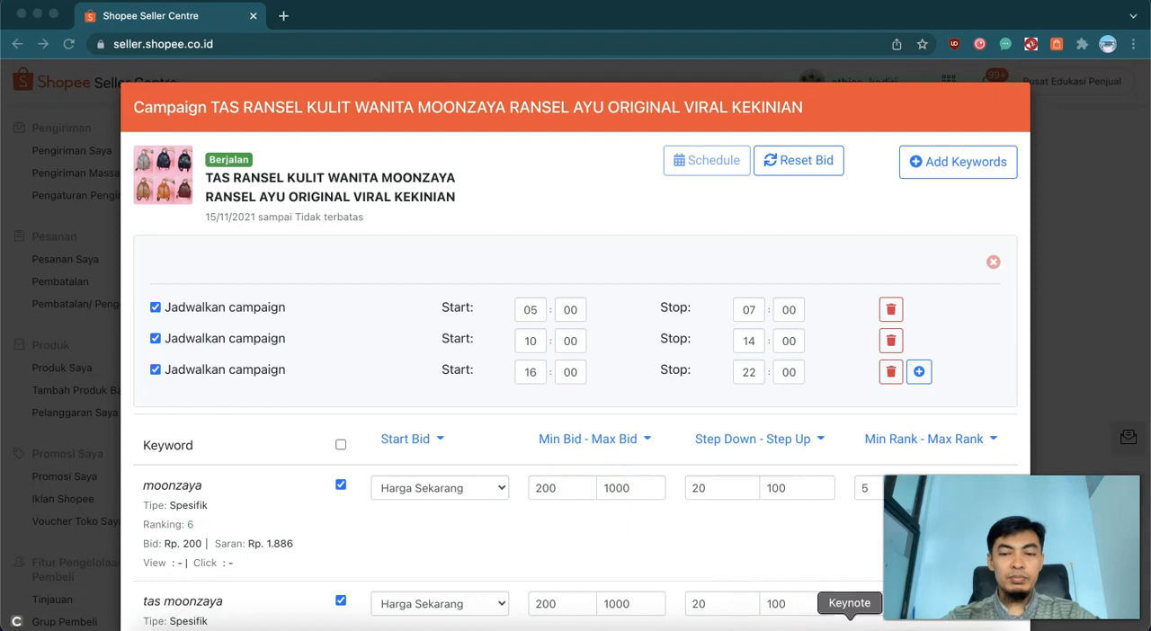
click(842, 627)
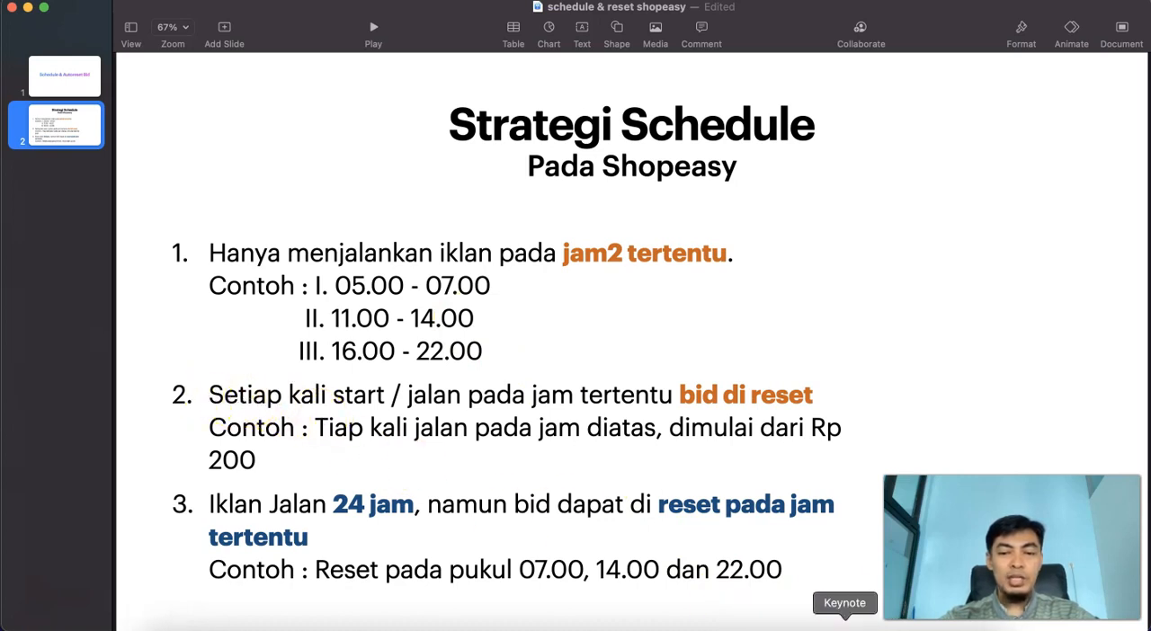
click(776, 627)
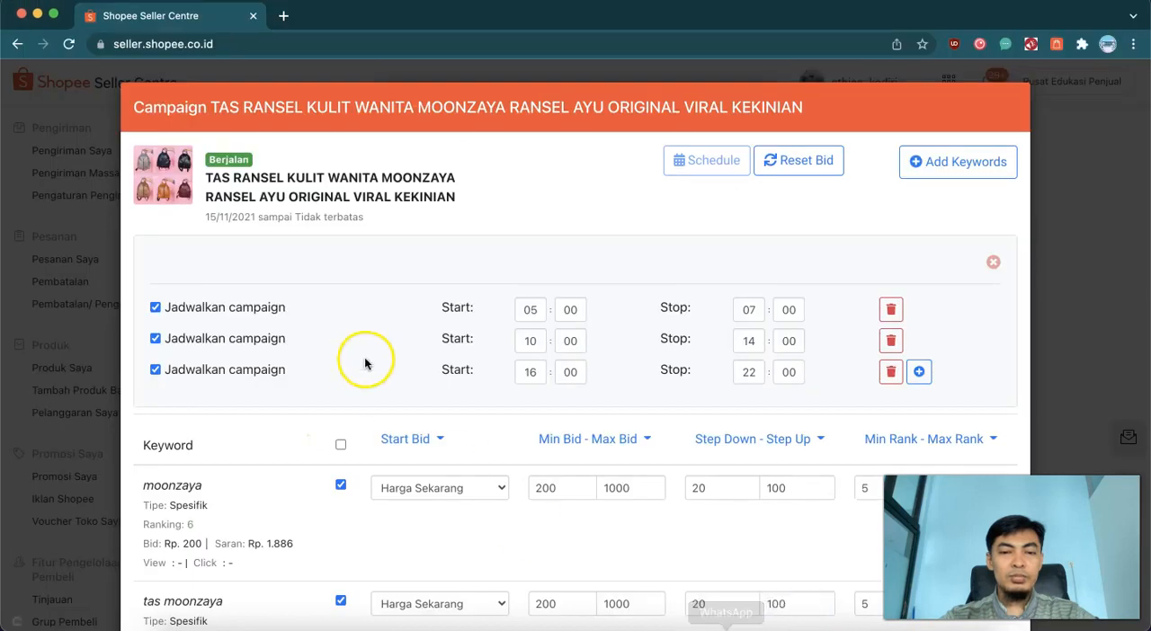
- Set the start bid of all keywords to Custom with a value of 200 and apply it
scroll(460, 342, down, 2)
scroll(463, 351, down, 4)
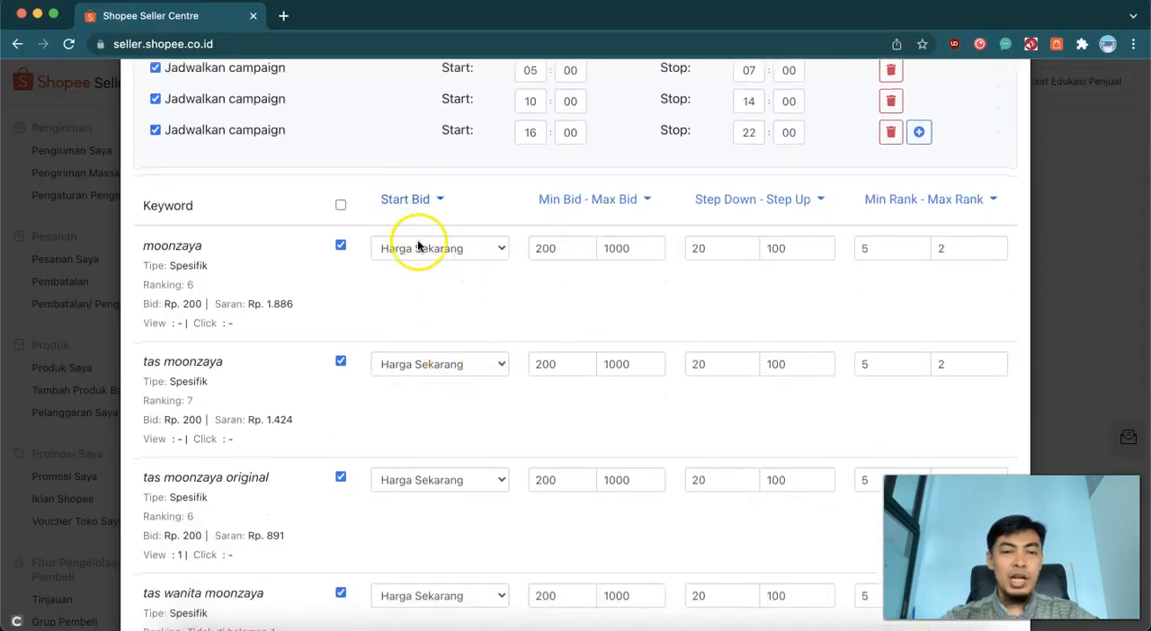
click(425, 201)
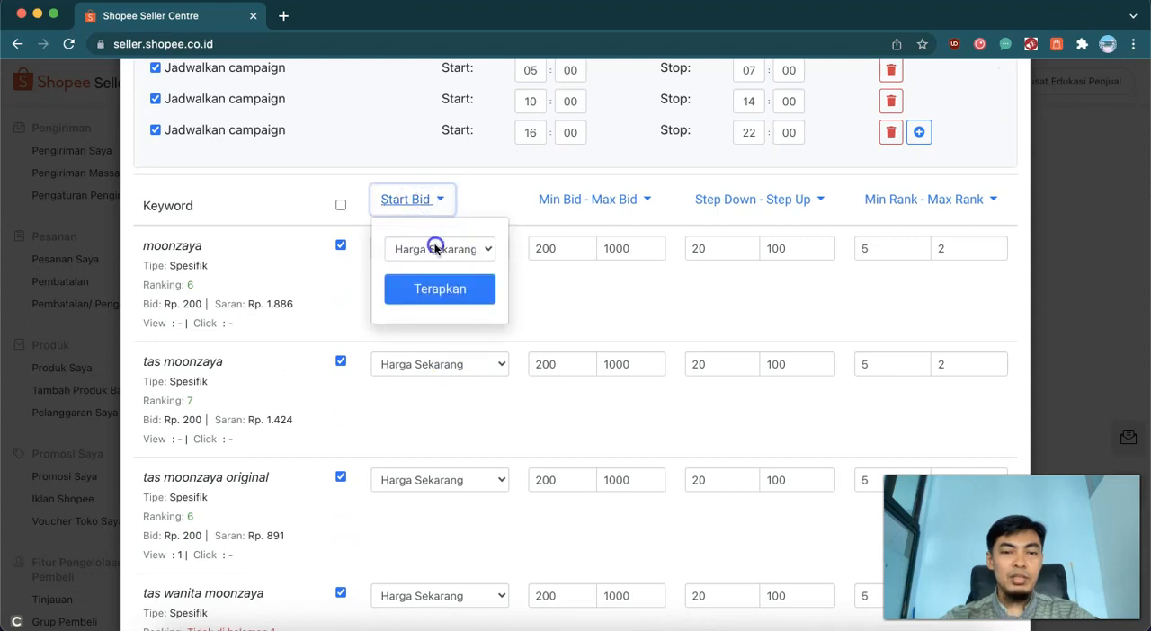
click(435, 250)
click(429, 281)
click(411, 287)
text(200)
click(436, 327)
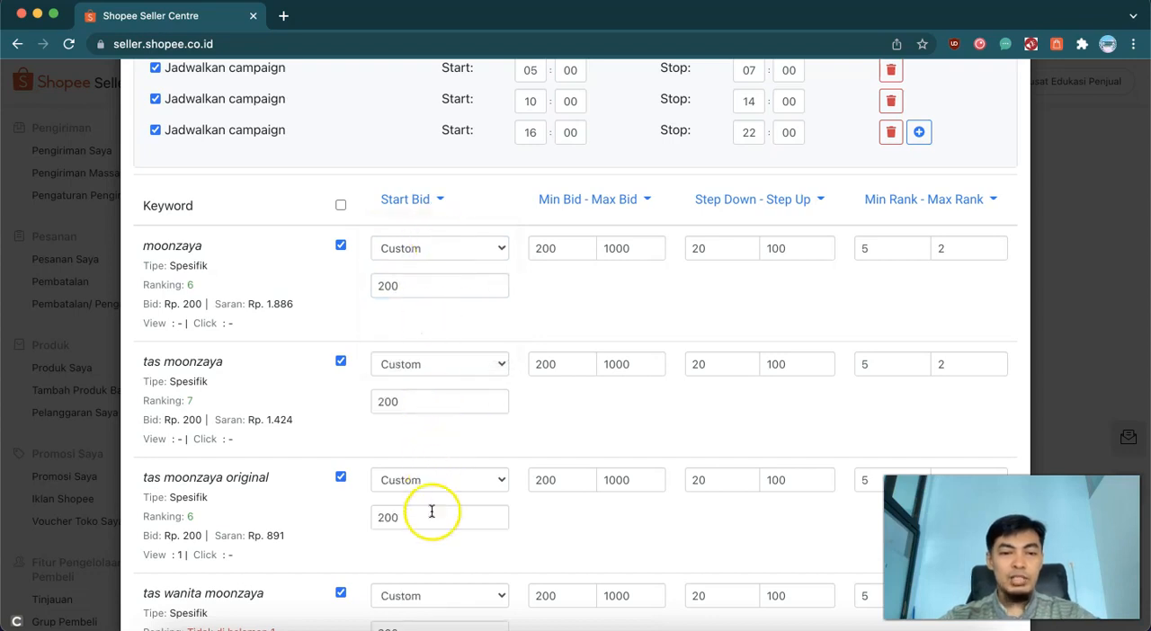
- Review the keyword start bids and schedule slots, and compare them with Keynote's Strategi Schedule slide before returning to the campaign
scroll(457, 404, down, 5)
scroll(461, 405, up, 8)
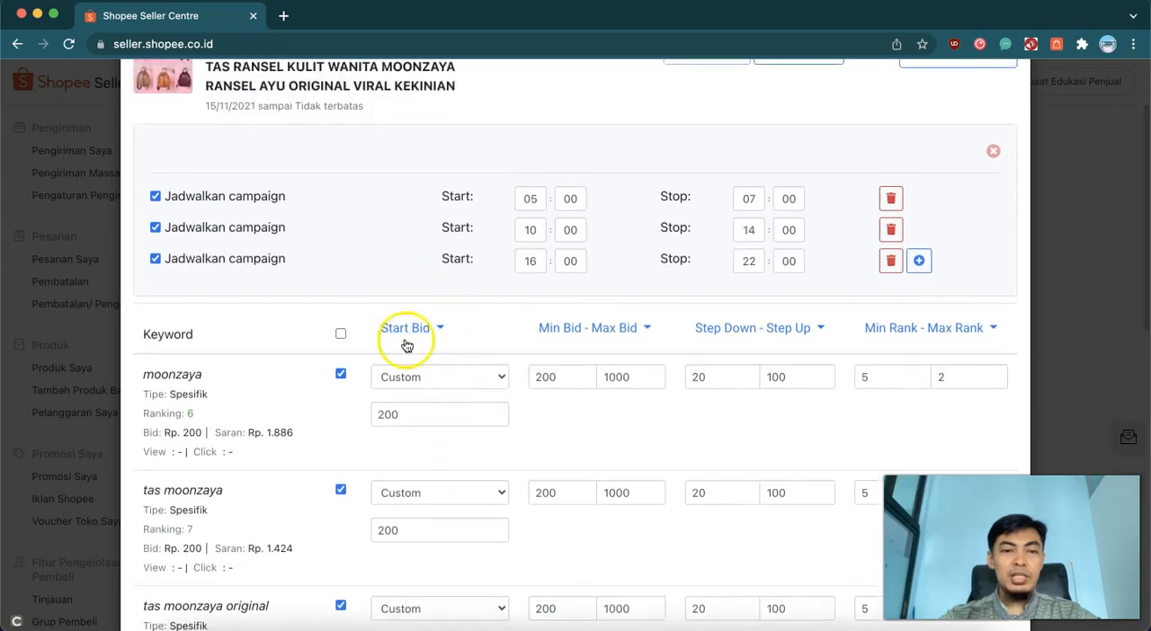
scroll(527, 207, up, 1)
scroll(522, 202, down, 1)
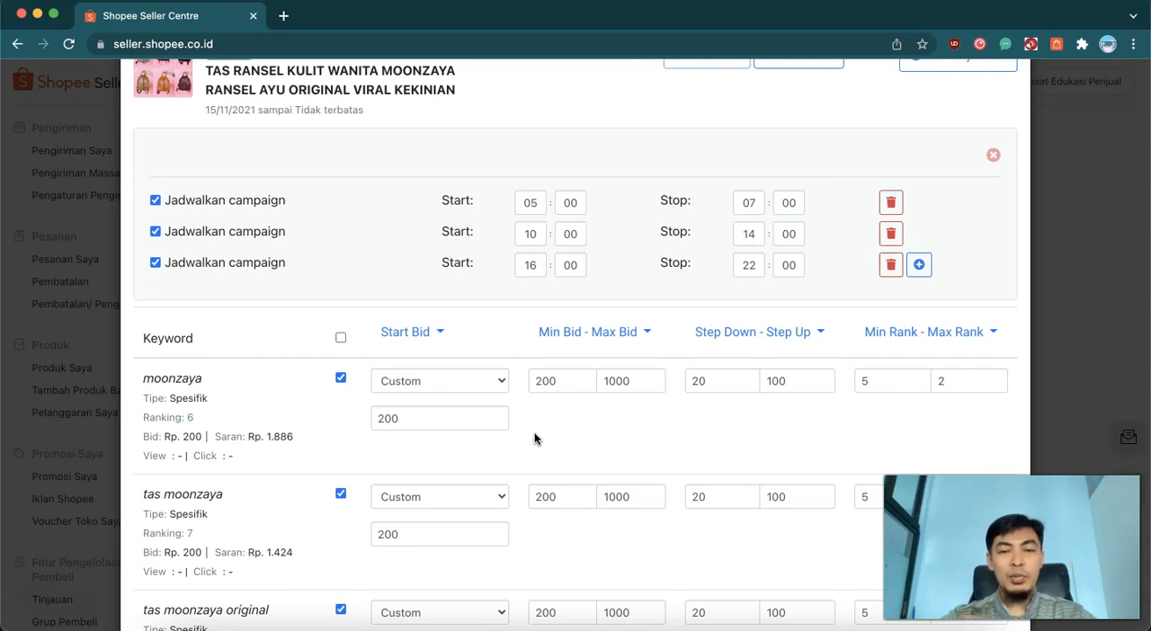
click(557, 440)
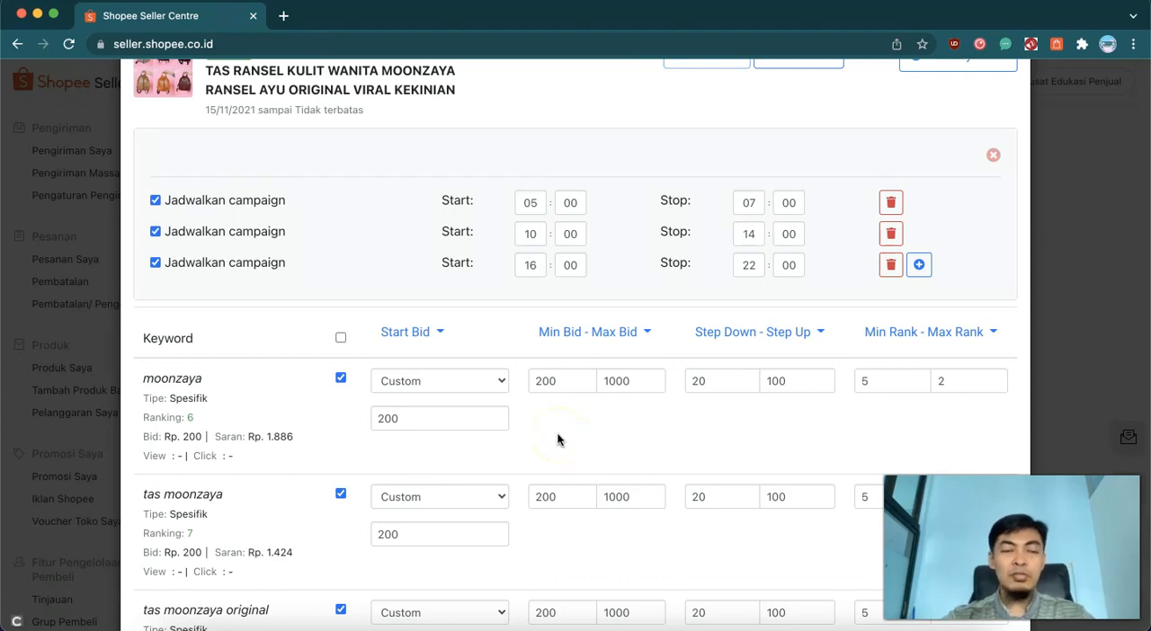
scroll(555, 446, up, 1)
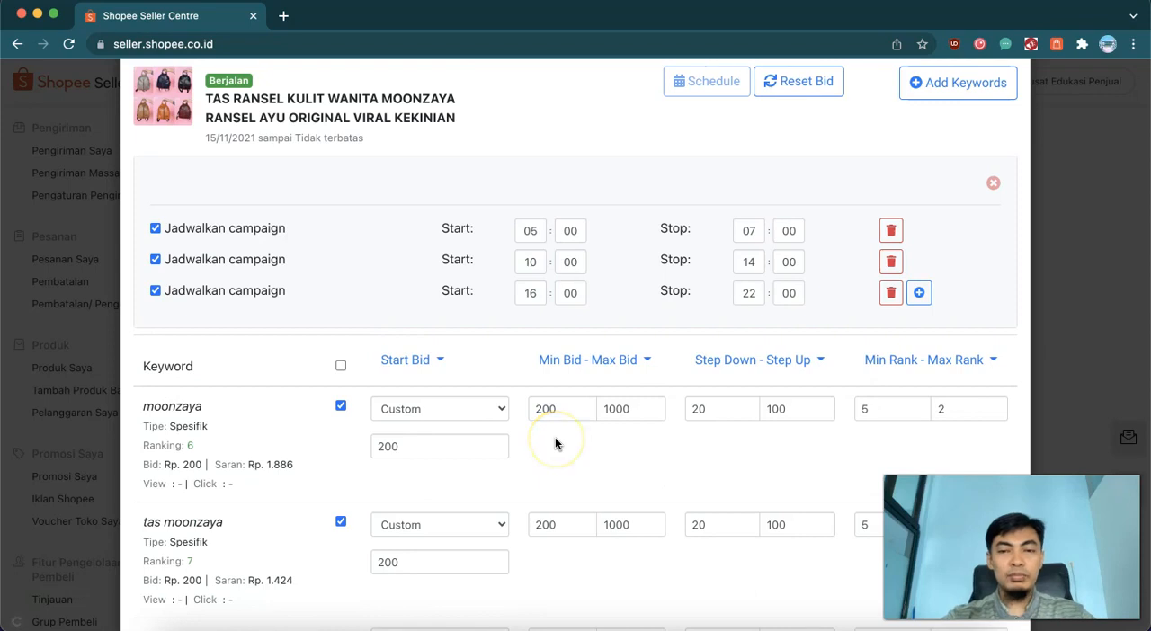
scroll(570, 264, up, 1)
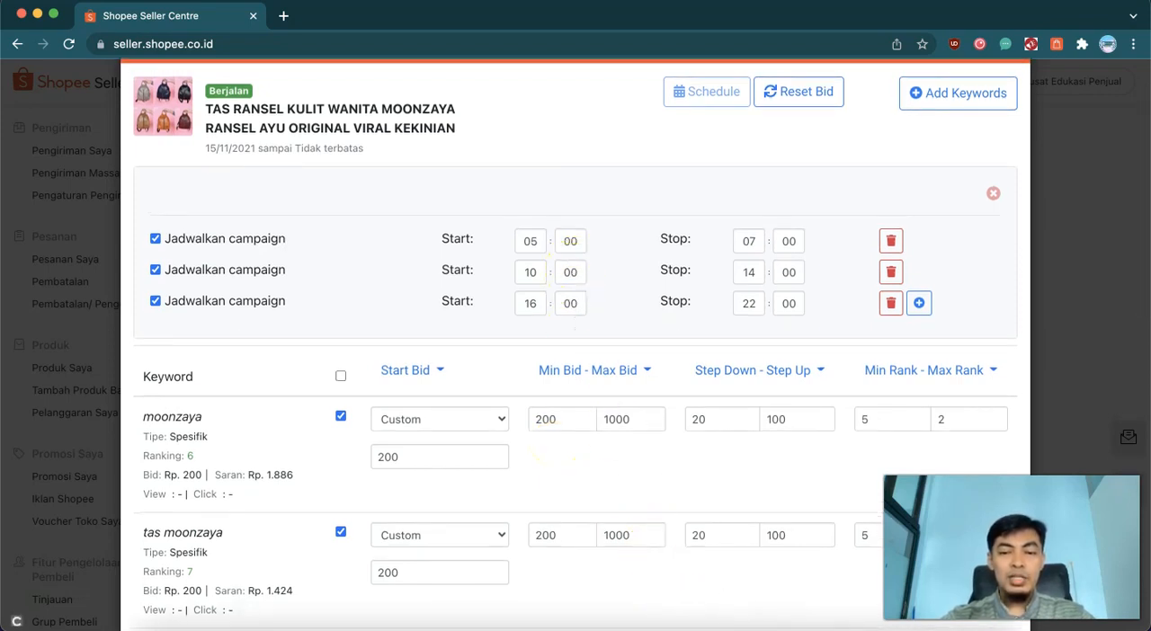
click(847, 626)
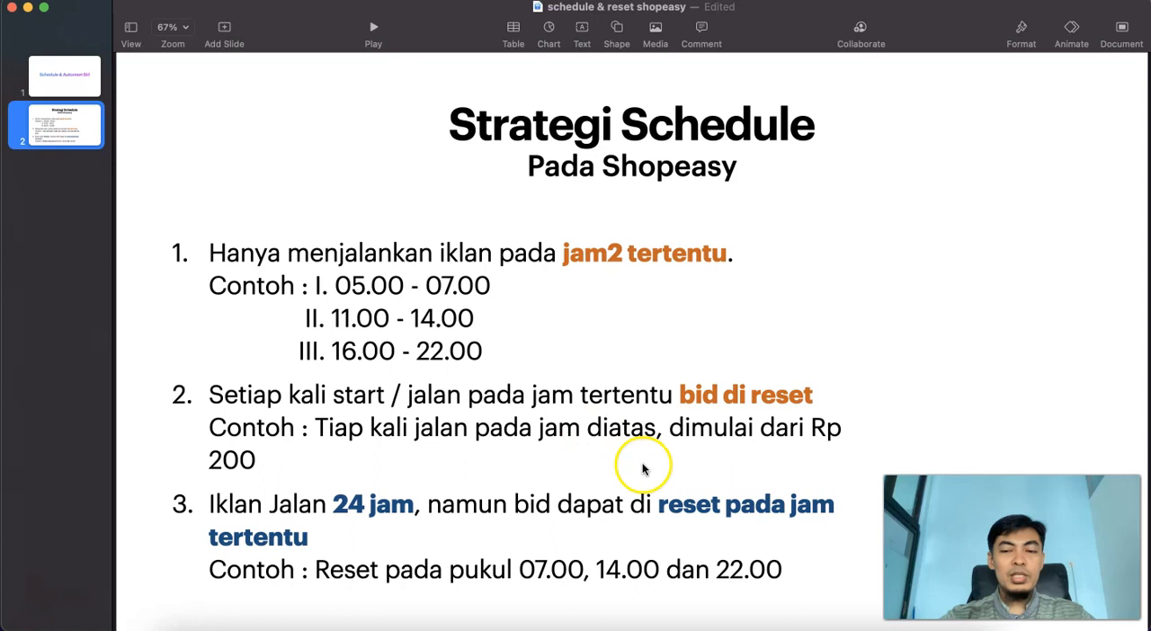
click(777, 627)
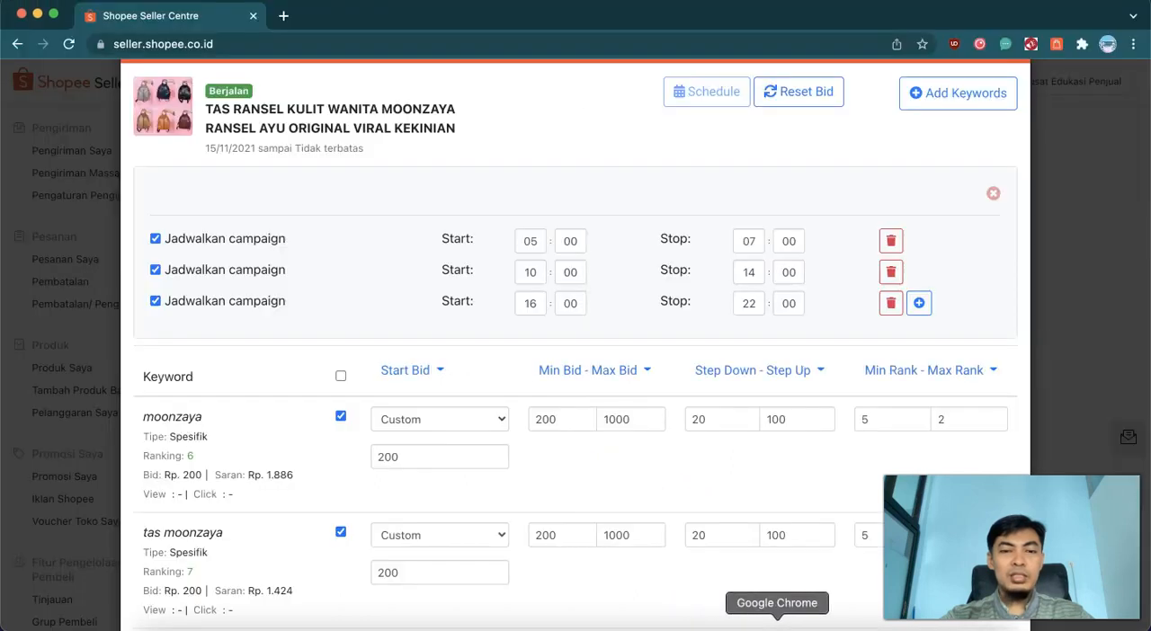
- Delete all three campaign schedule slots
click(890, 303)
click(891, 272)
click(891, 240)
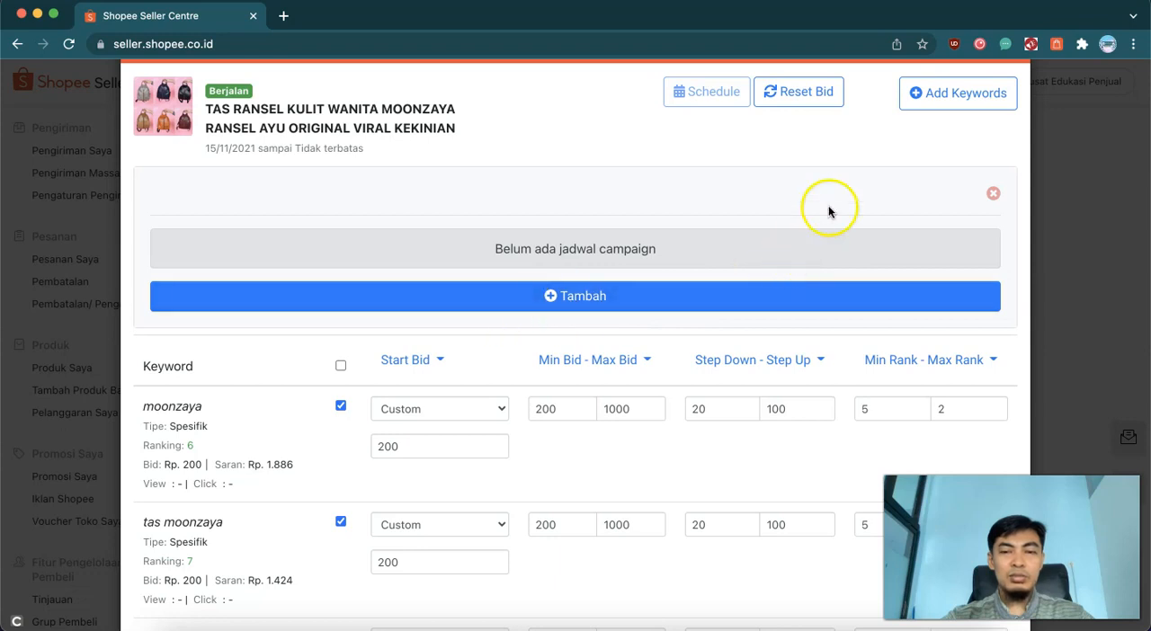
- Open the reset bid settings and add a reset at 07:00 with a bid value of 200
click(799, 94)
scroll(594, 292, down, 2)
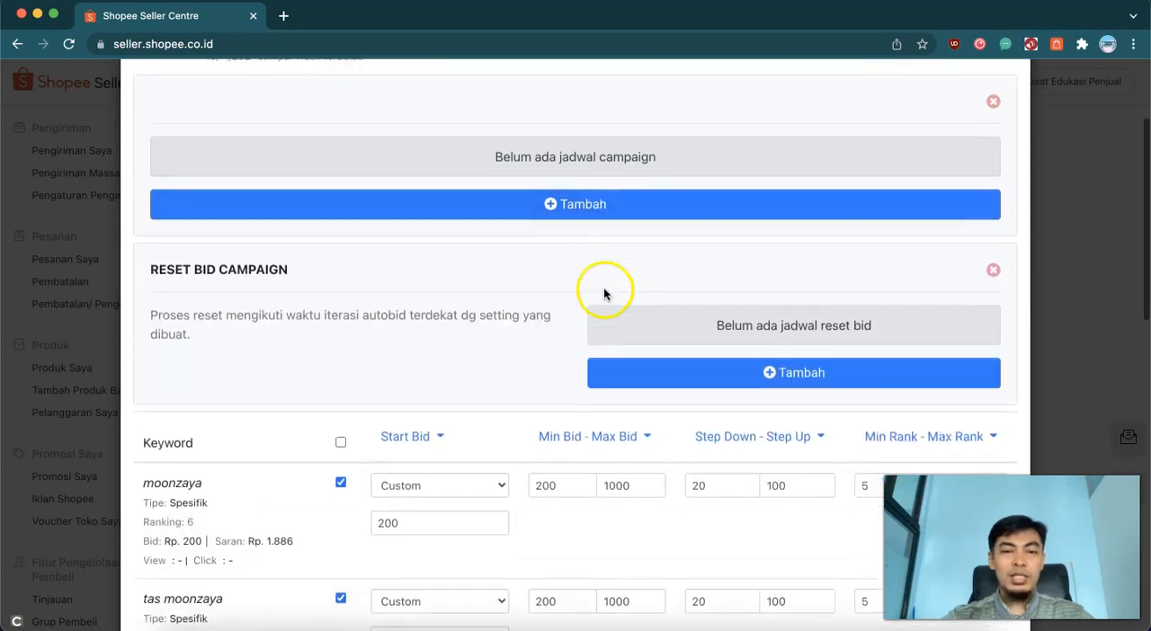
scroll(545, 297, down, 2)
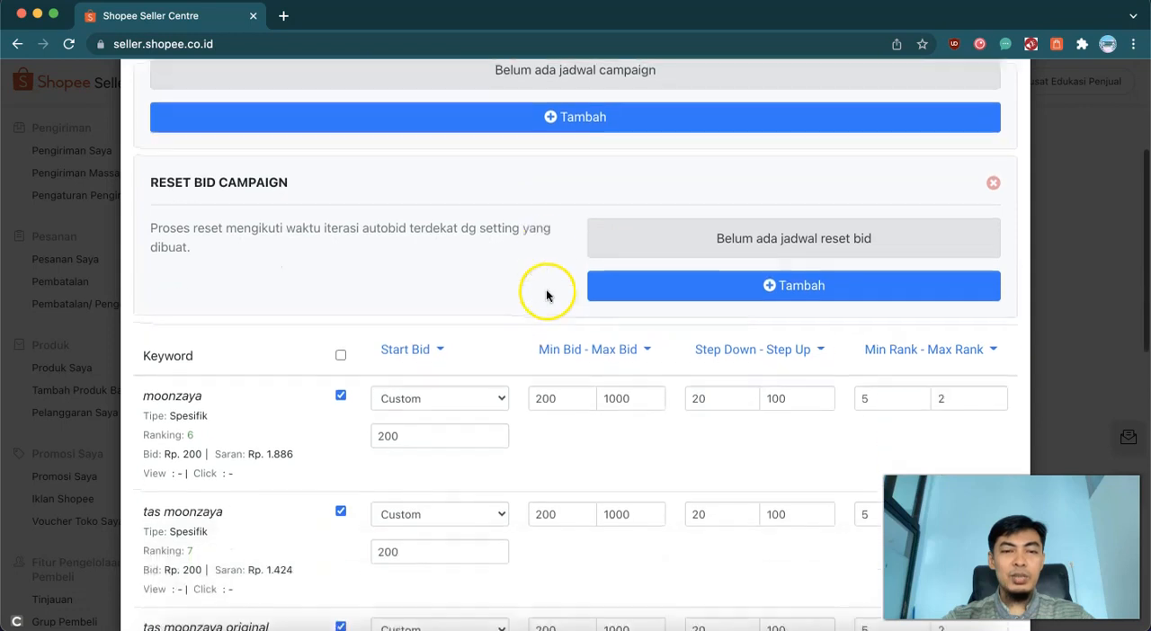
click(766, 287)
click(608, 278)
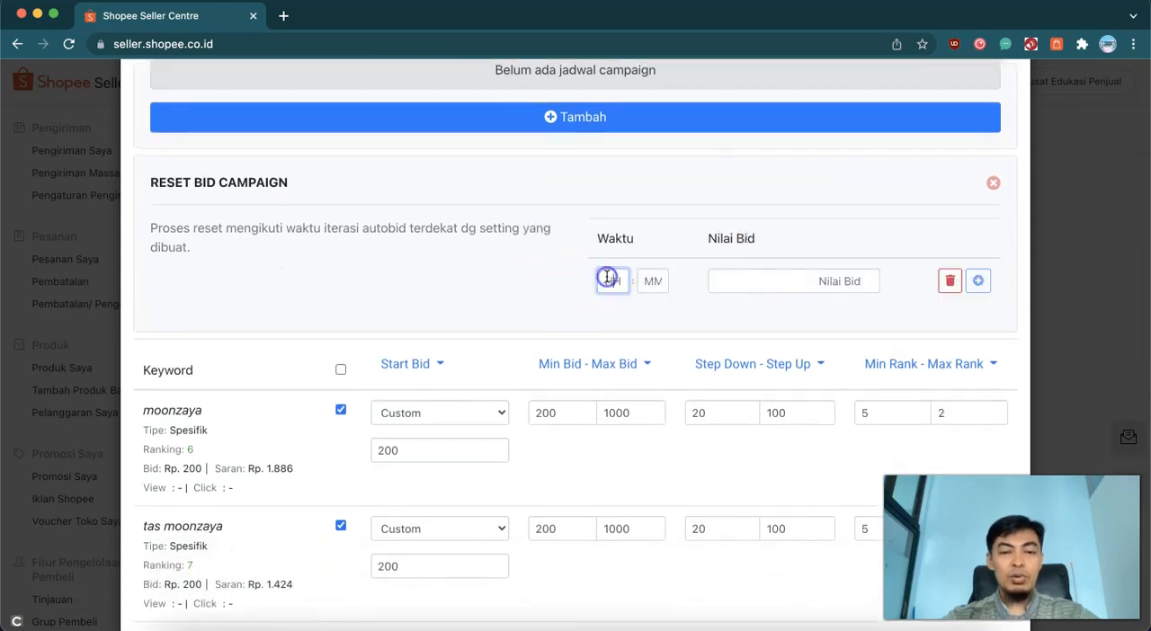
text(07)
click(663, 279)
text(00)
click(779, 283)
text(200)
- Add a second bid reset at 14:00 with a bid value of 200
click(979, 280)
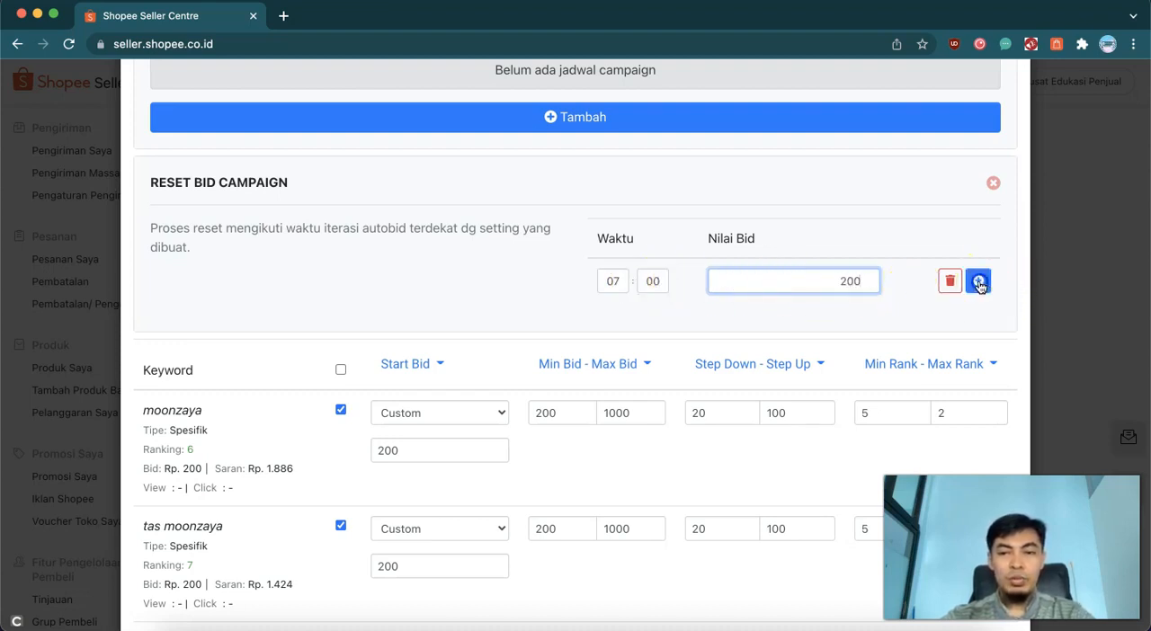
click(609, 329)
text(14)
click(787, 329)
click(655, 326)
text(00)
click(807, 331)
text(200)
- Add a third bid reset at 22:00 with a bid value of 200
click(979, 325)
click(612, 371)
text(22)
click(653, 370)
text(00)
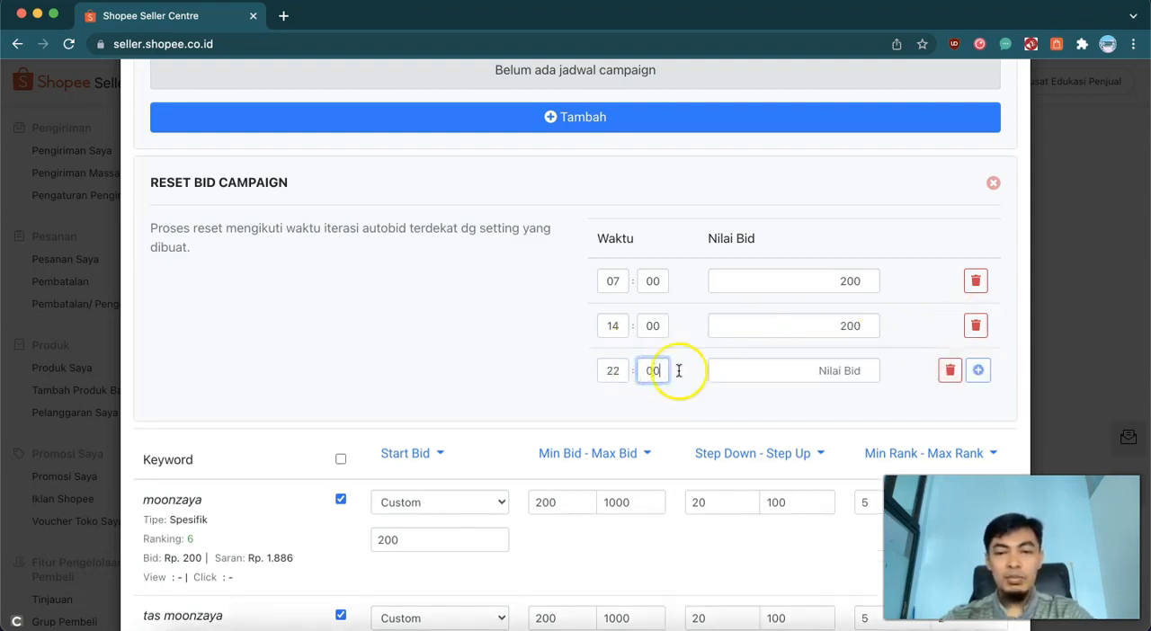
click(816, 369)
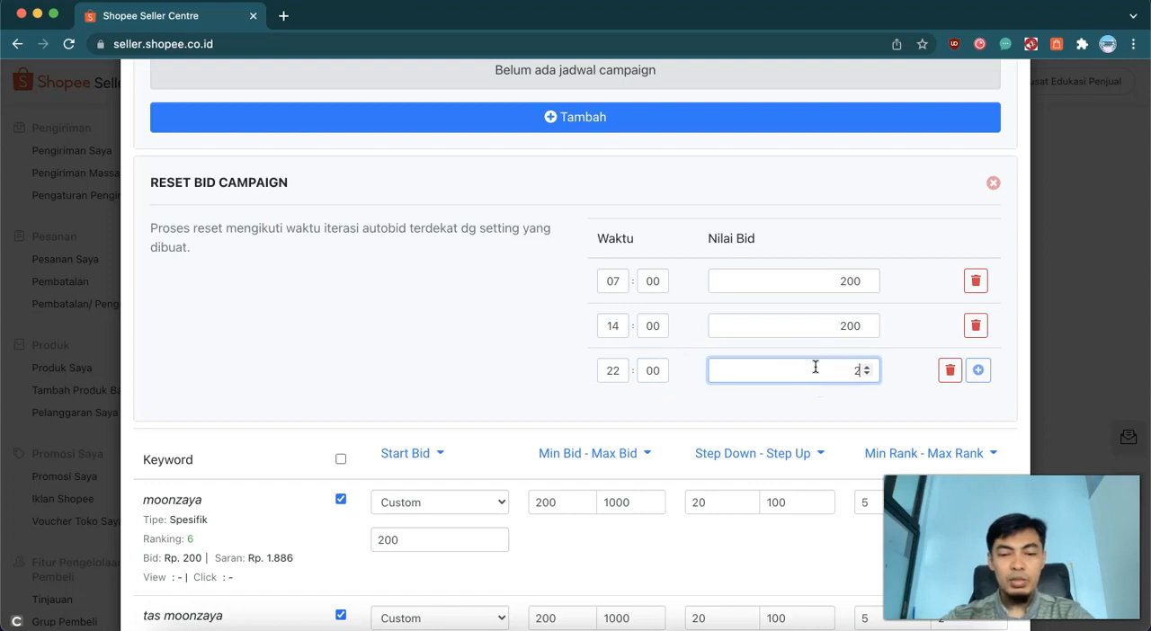
click(476, 362)
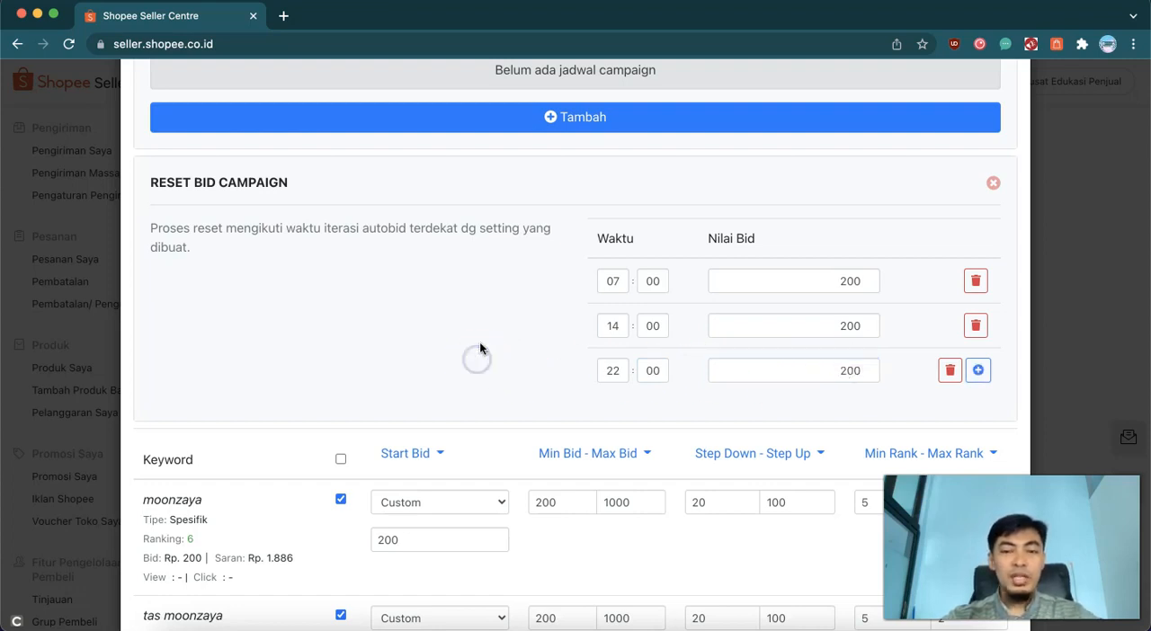
scroll(479, 347, down, 2)
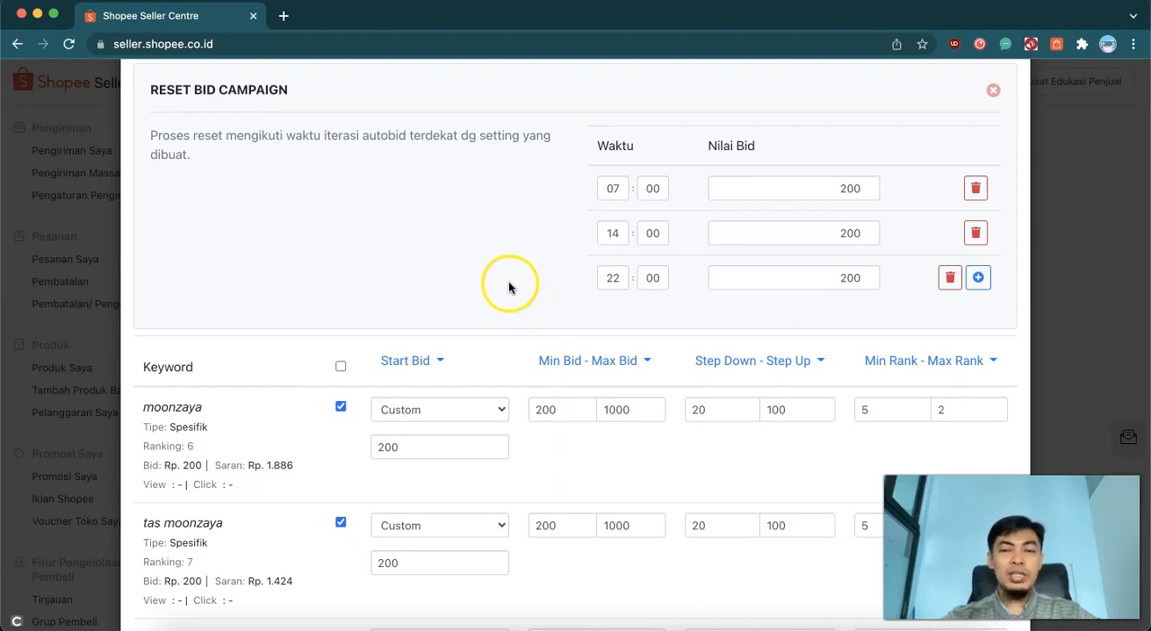
scroll(511, 290, down, 1)
scroll(508, 286, up, 2)
scroll(508, 286, up, 1)
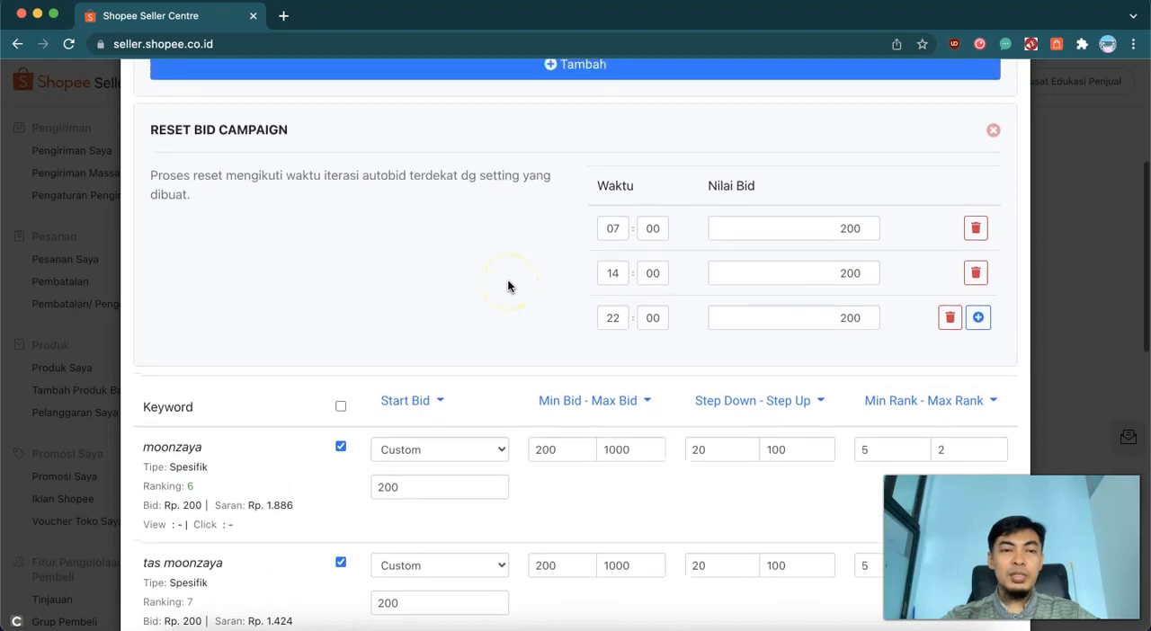